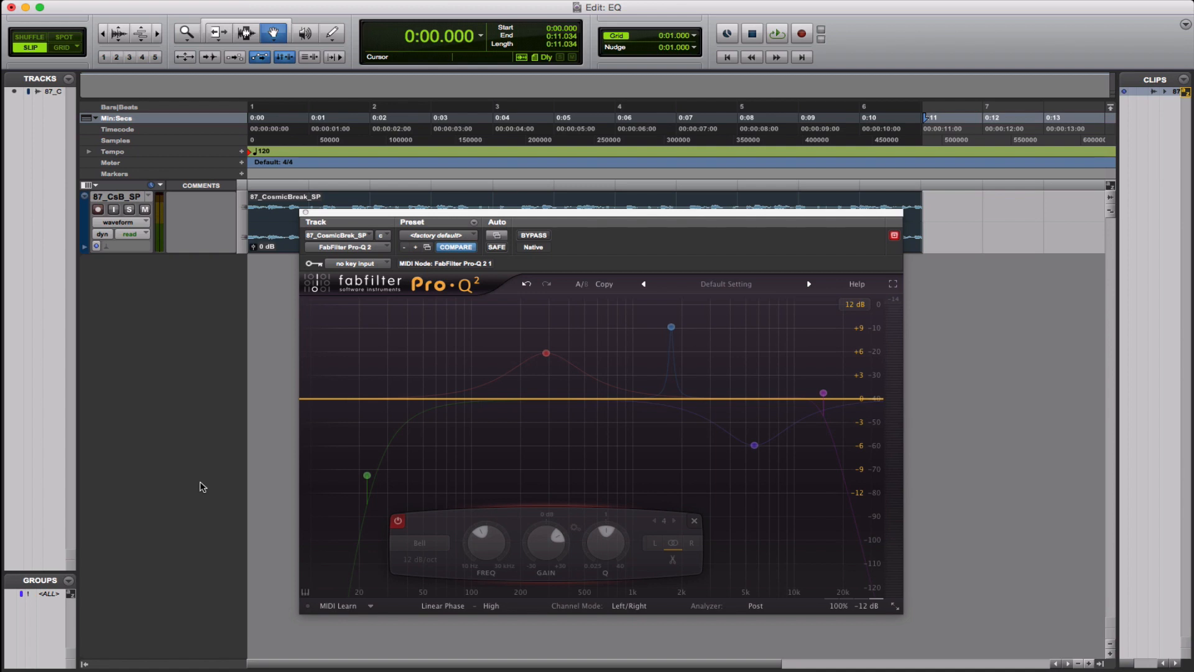
Step: Vary the gain of the red bell band at about 288 Hz, ending at about +5 dB
mouse_move(540, 535)
mouse_down()
mouse_move(537, 559)
mouse_move(541, 514)
mouse_move(537, 561)
mouse_move(537, 543)
mouse_up()
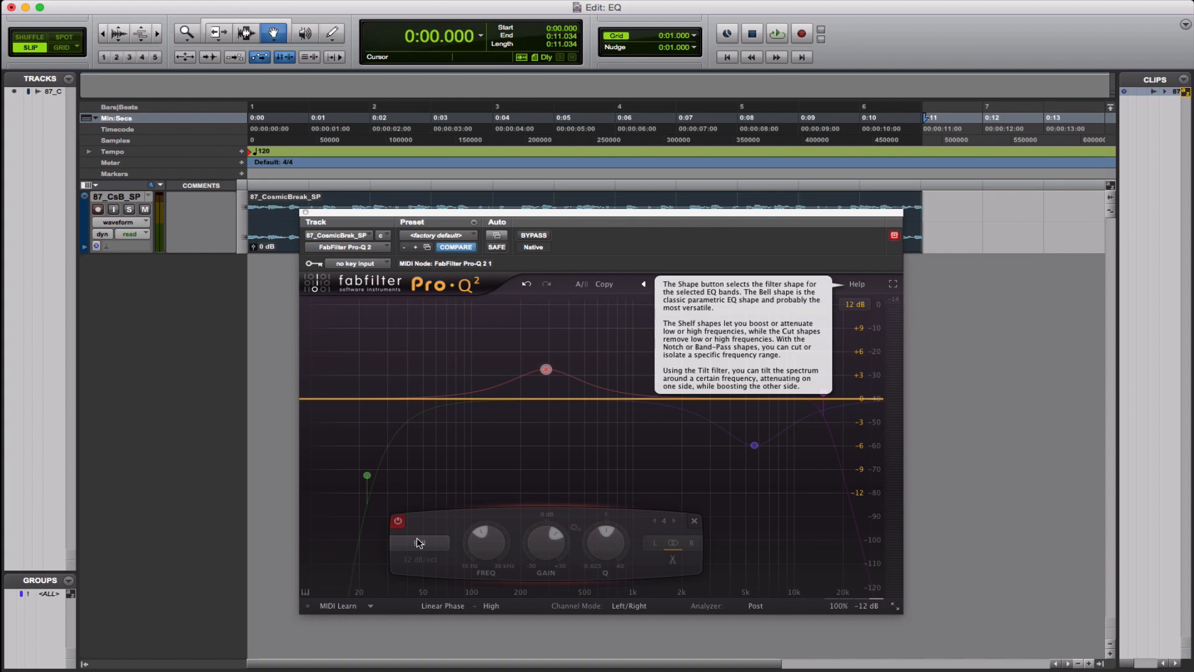
drag(537, 530, 517, 515)
mouse_move(546, 390)
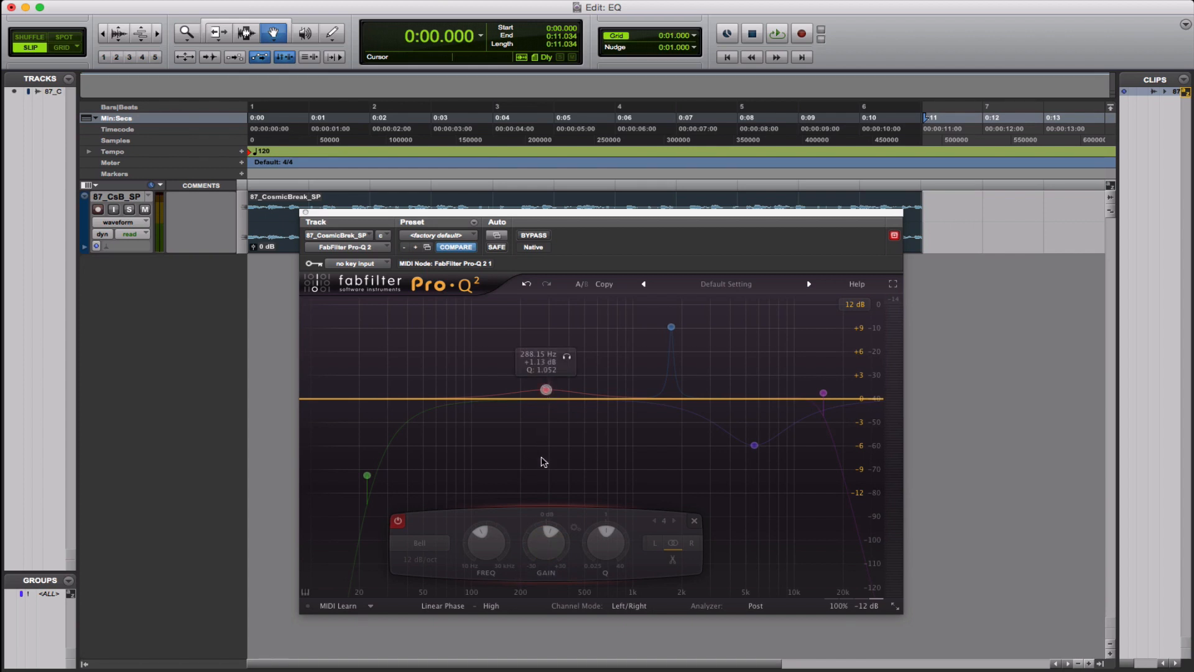
drag(541, 538, 544, 516)
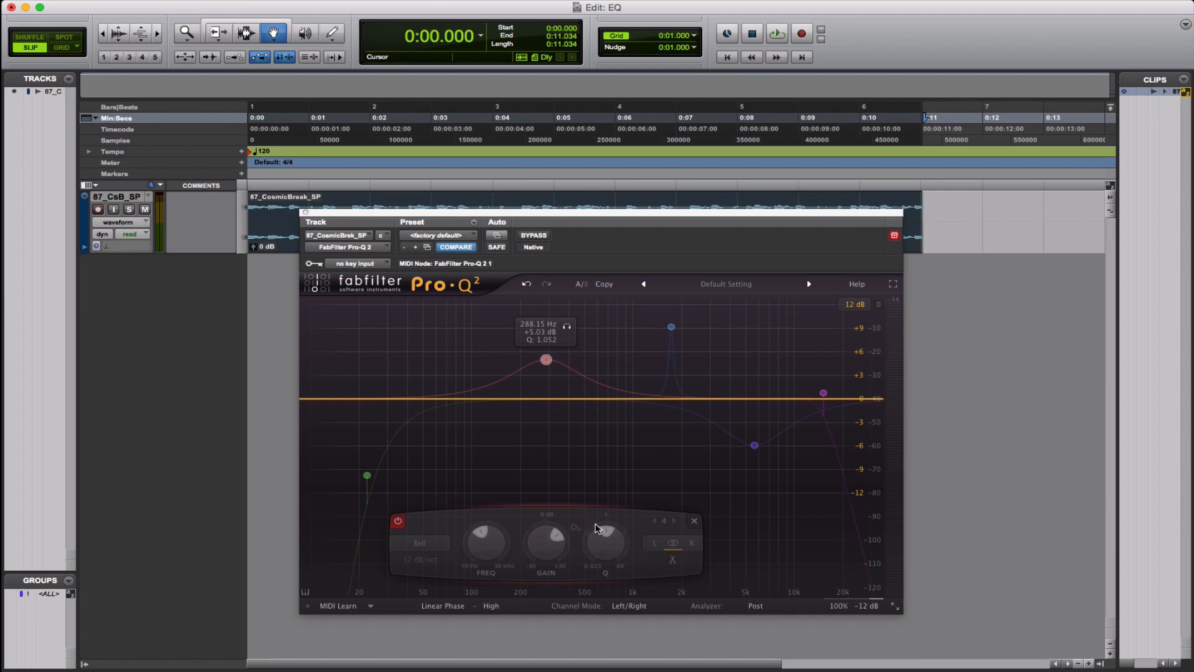
mouse_move(601, 542)
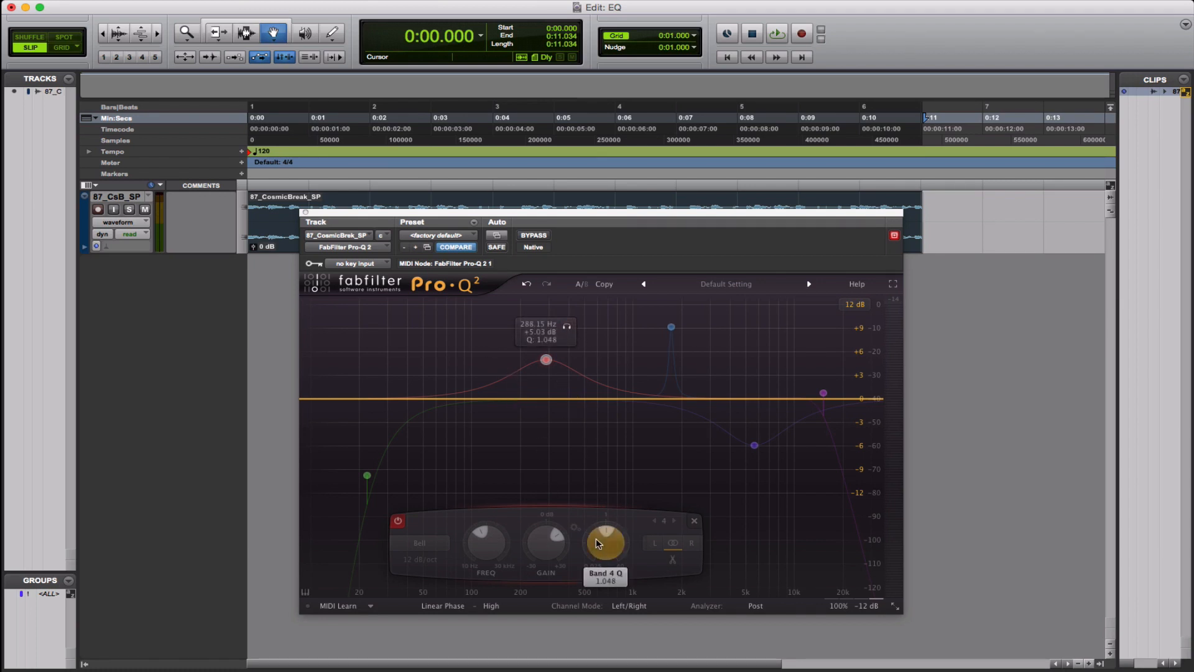
Step: Turn the blue bell band at about 1.7 kHz into a narrow cut of about -10.2 dB with a Q of 40
click(669, 391)
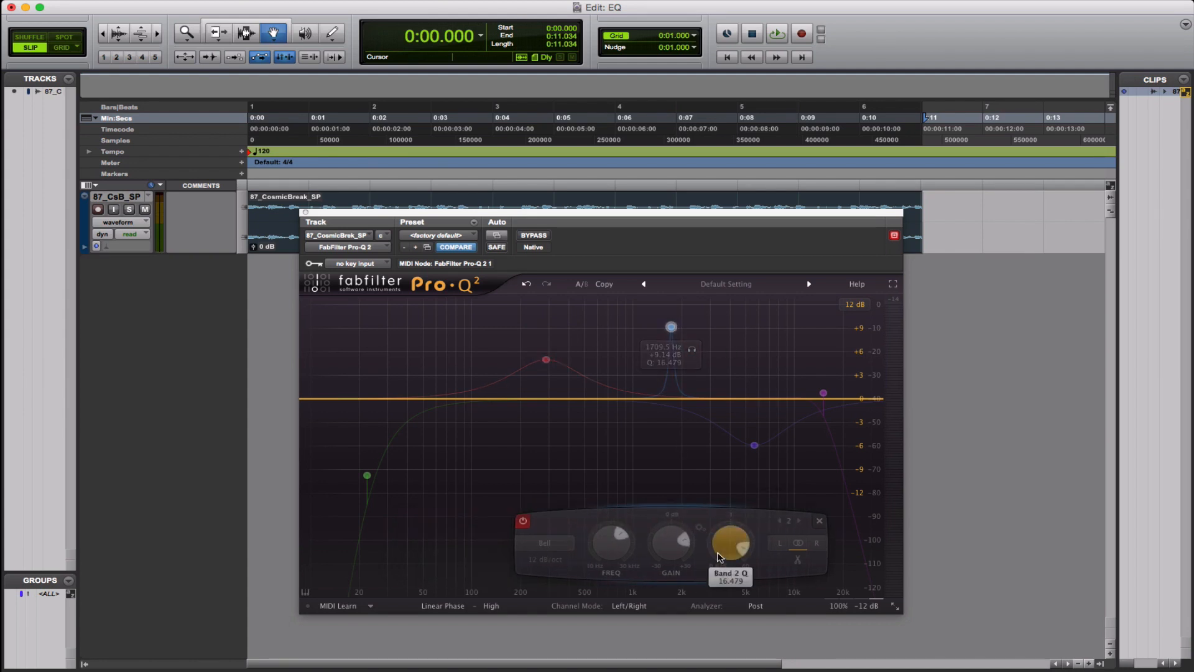
mouse_move(719, 557)
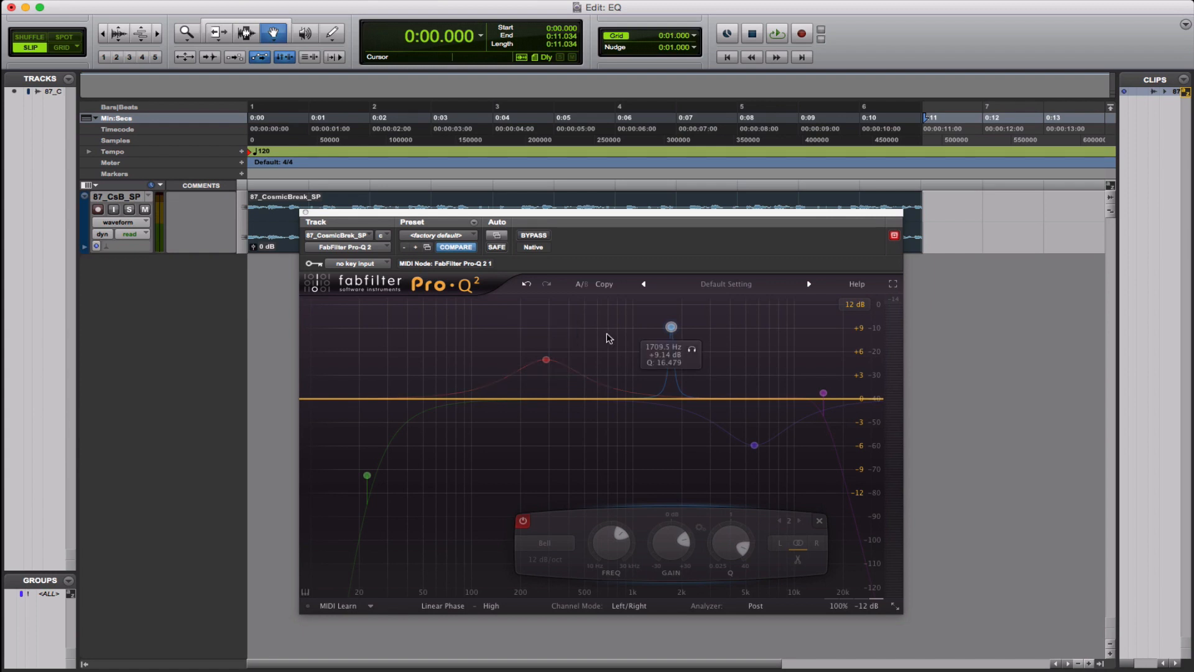
drag(671, 540, 673, 590)
drag(737, 539, 780, 446)
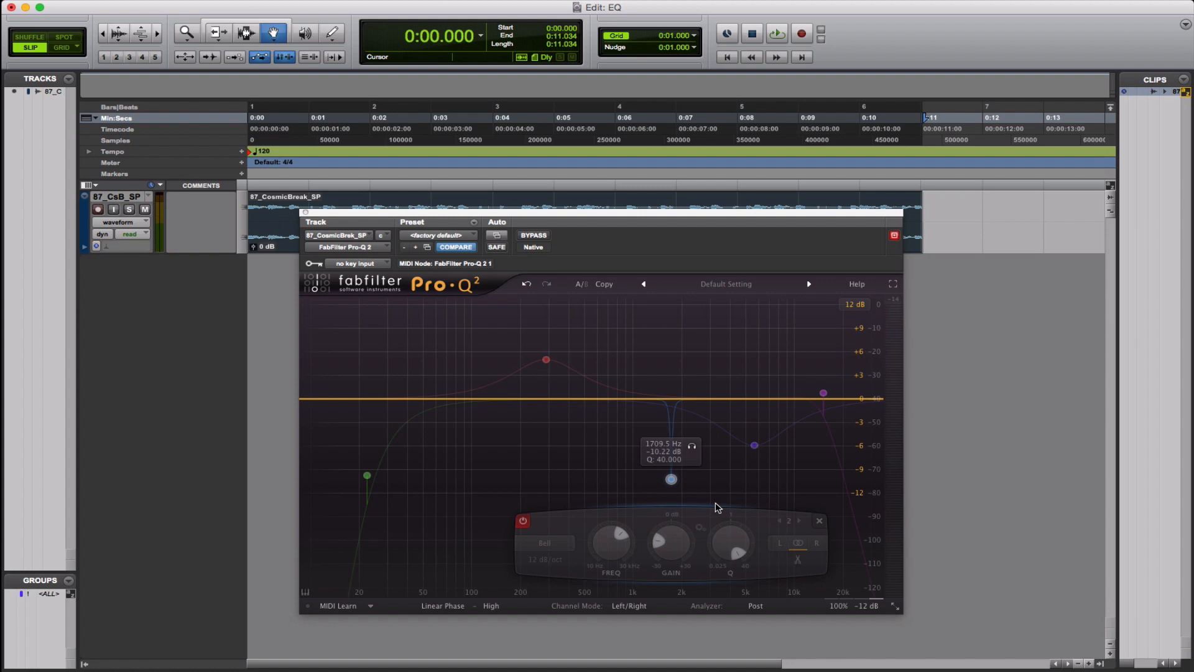
Step: Move the red bell band's frequency down to about 130 Hz
click(547, 359)
mouse_move(472, 536)
mouse_down()
mouse_move(472, 526)
mouse_move(476, 540)
mouse_up()
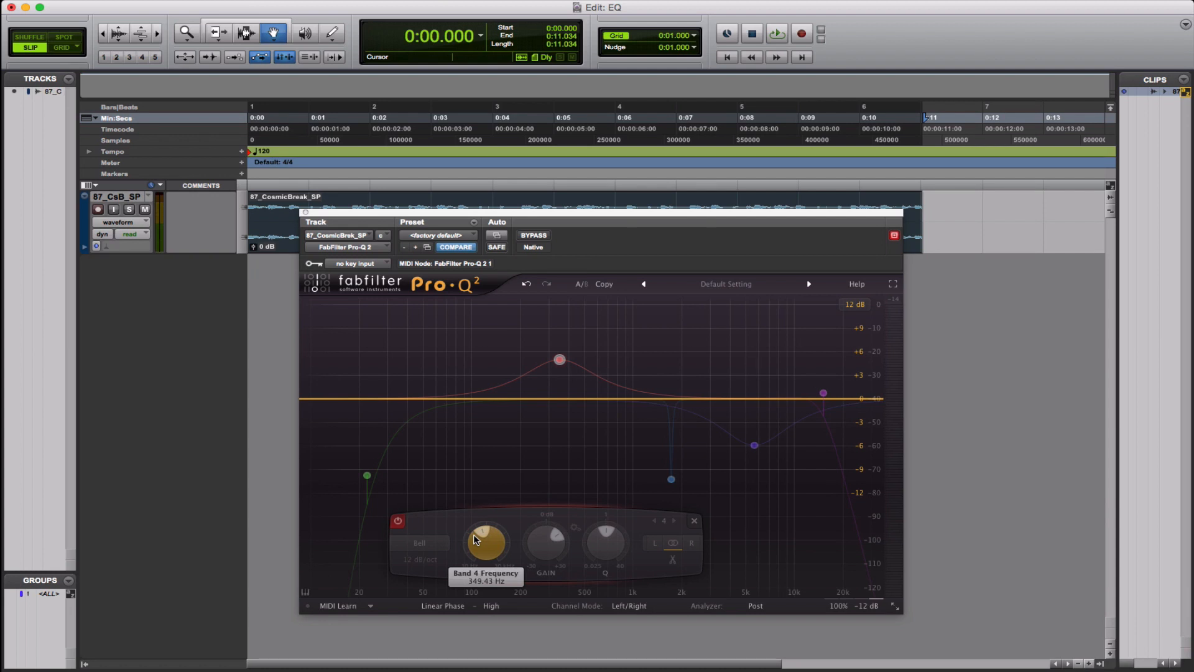
drag(474, 539, 478, 538)
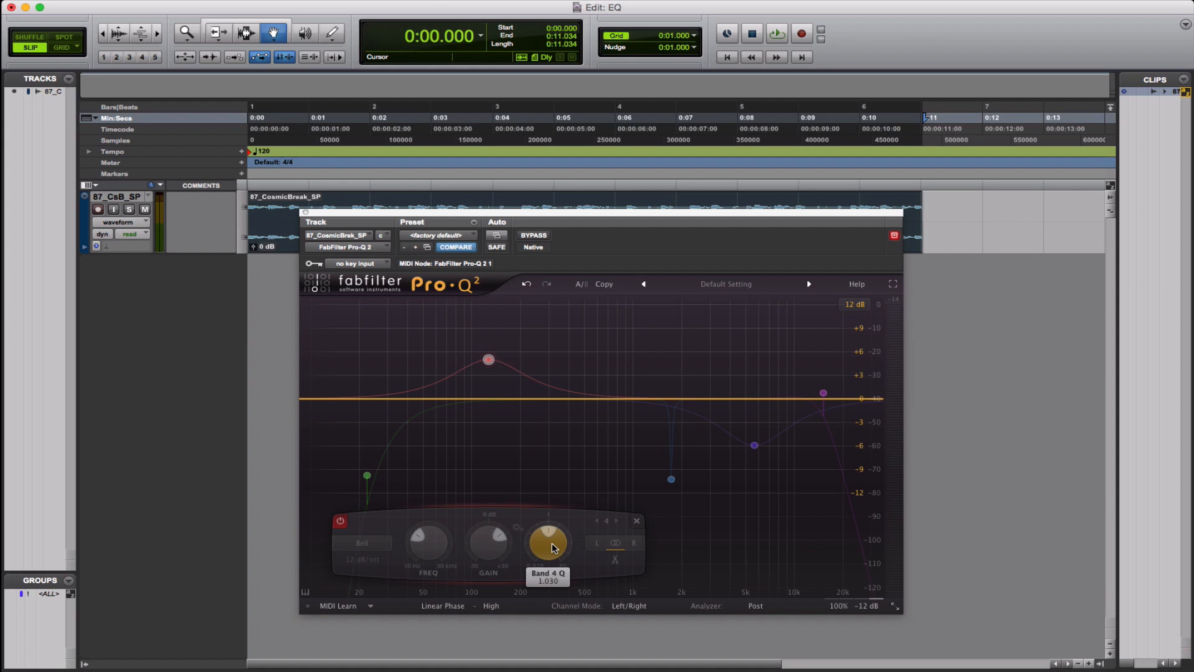
Step: Narrow the Q of the red bell band and lower its gain to a deep cut beyond -12 dB
drag(551, 542, 542, 581)
drag(548, 540, 570, 481)
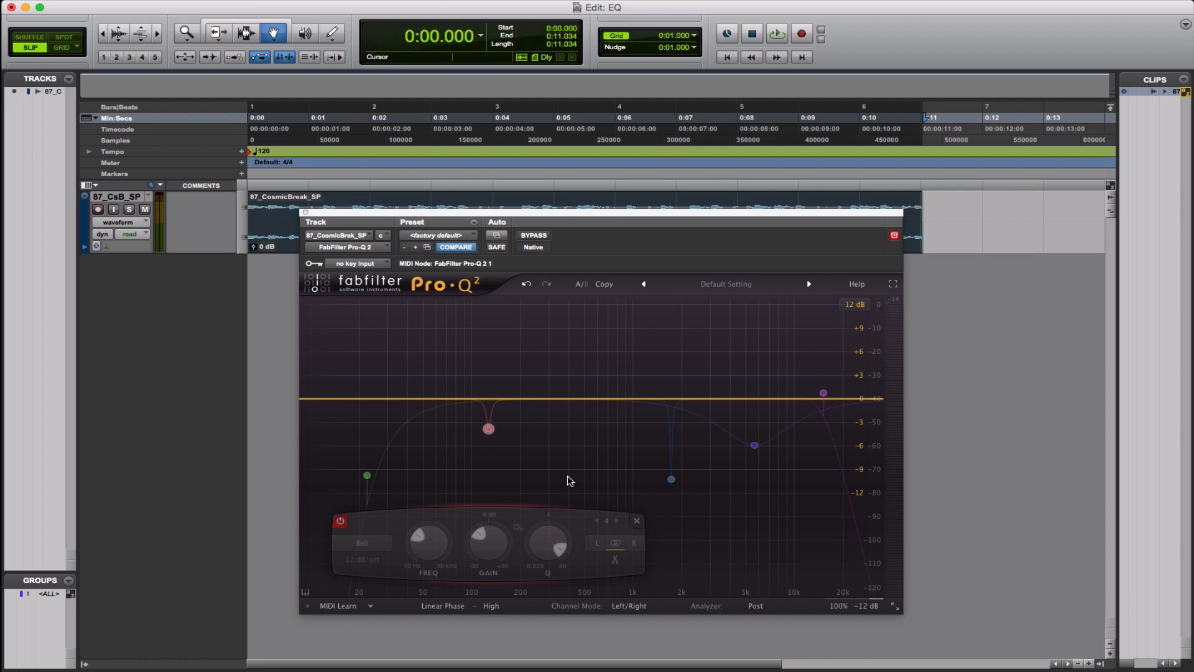
mouse_move(490, 418)
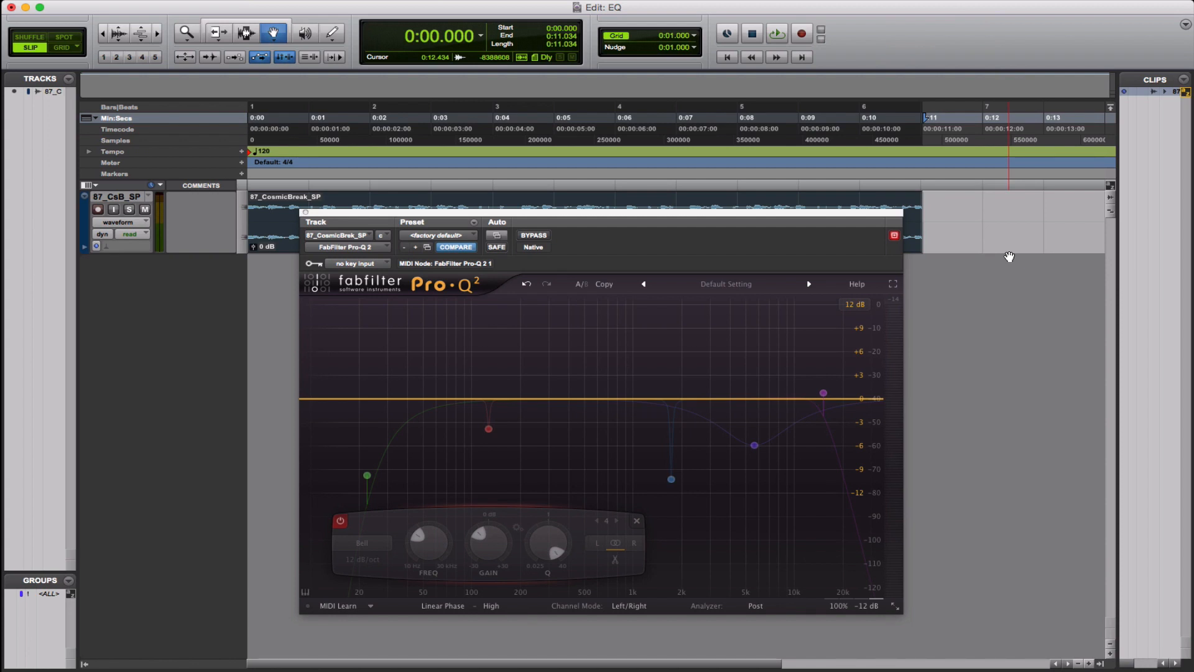
drag(488, 542, 488, 571)
mouse_move(540, 540)
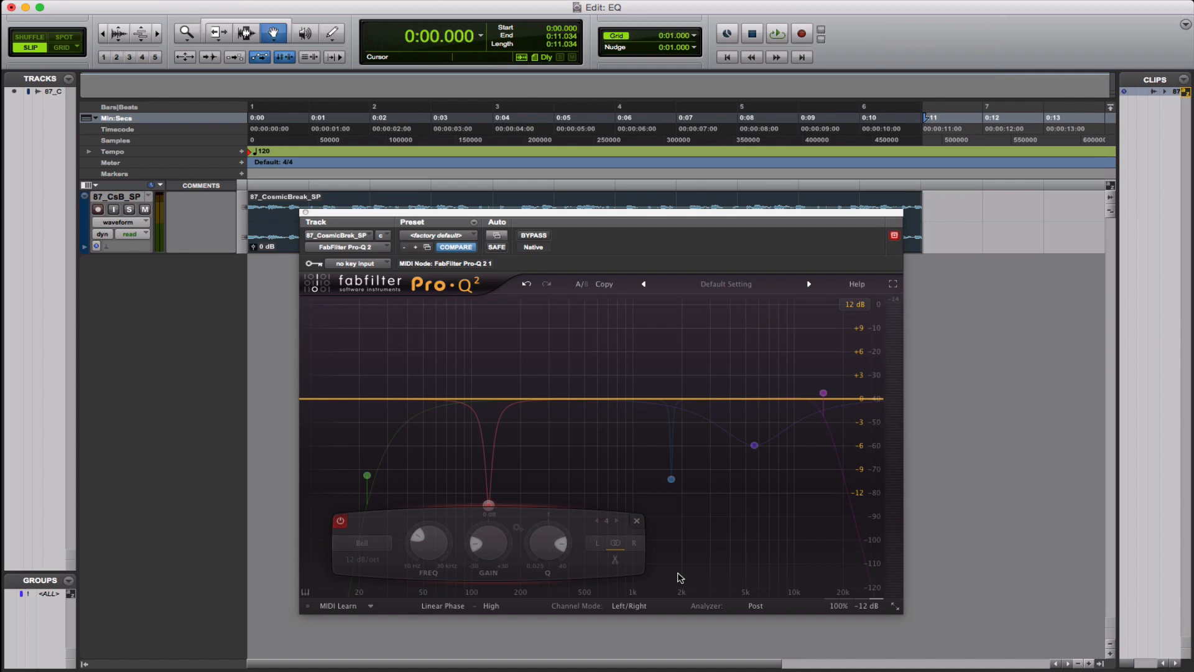
Step: Move the low cut filter to about 24 Hz and the high cut filter to about 10.1 kHz
click(343, 433)
drag(367, 476, 382, 477)
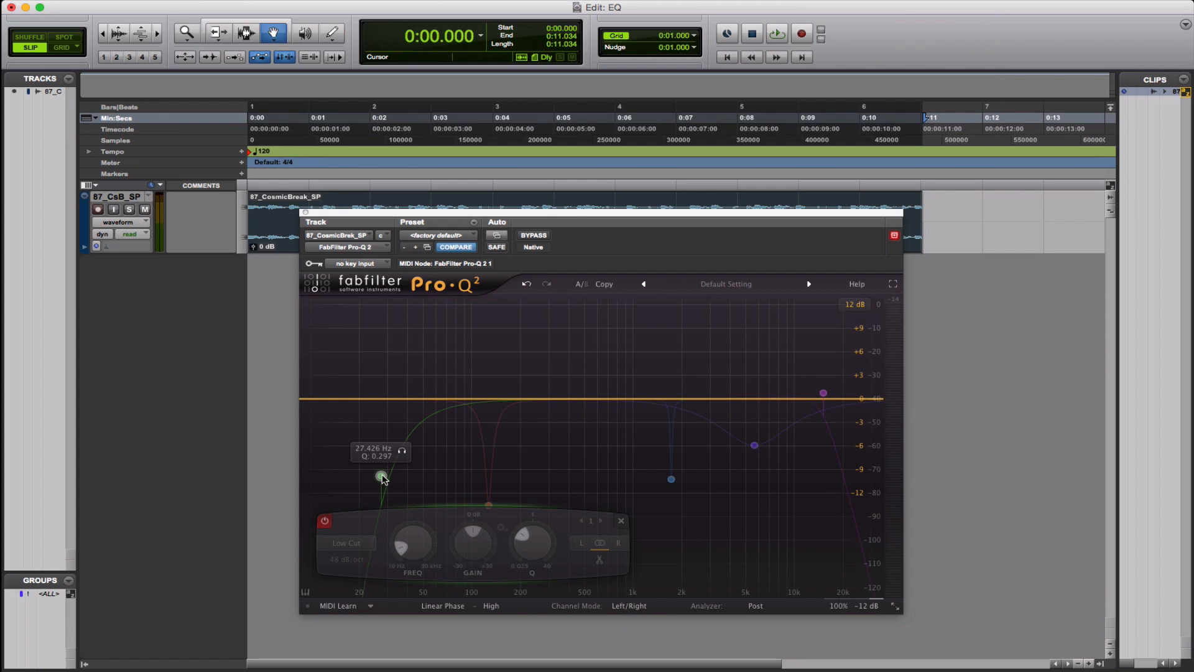
mouse_move(413, 555)
mouse_down()
mouse_move(413, 498)
mouse_move(415, 559)
mouse_up()
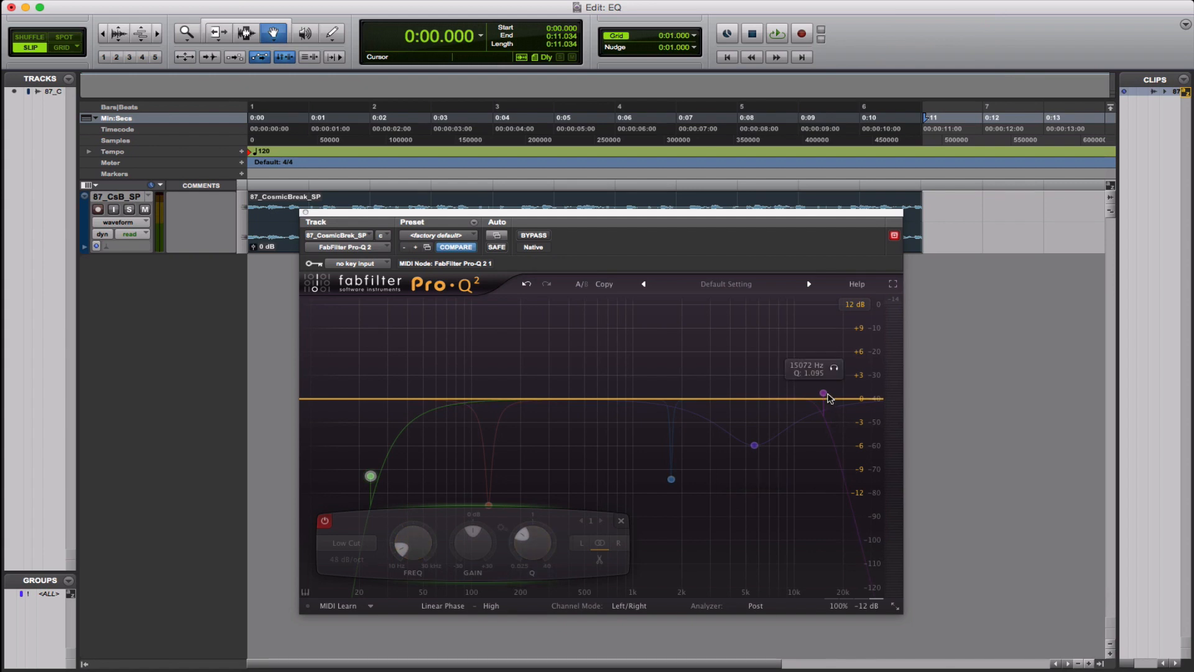
drag(826, 396, 768, 395)
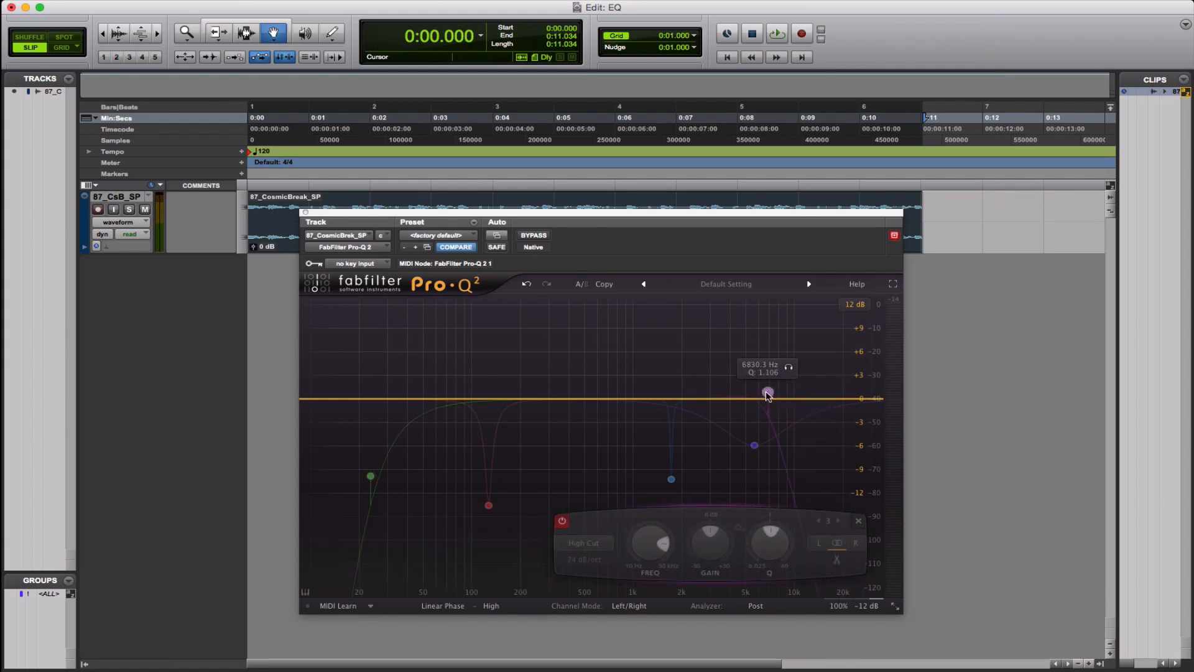
drag(769, 396, 800, 397)
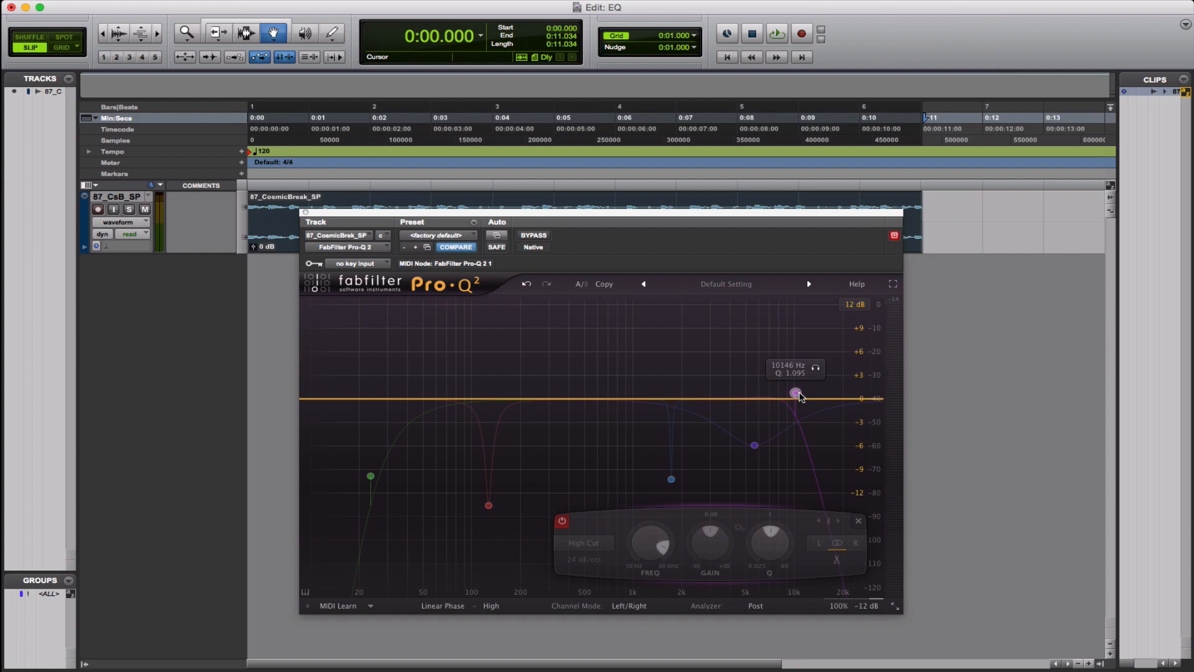
Step: Enable the violet bell band at about 3.6 kHz with a narrower Q and a cut of about 5 dB
drag(751, 444, 718, 444)
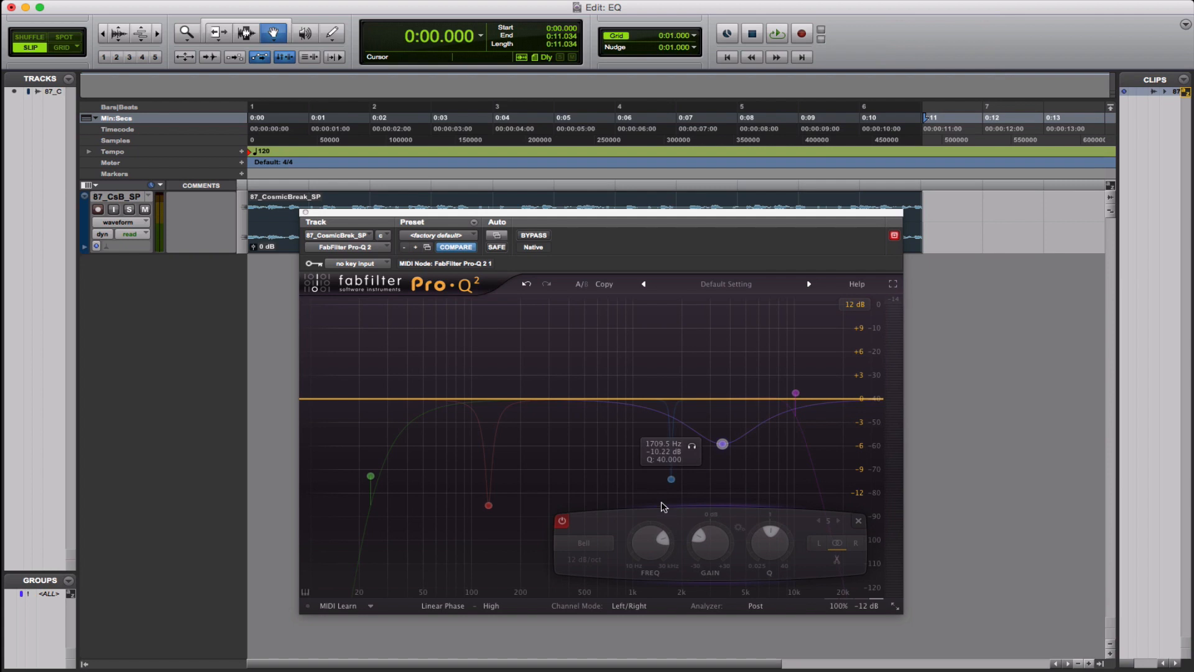
click(562, 520)
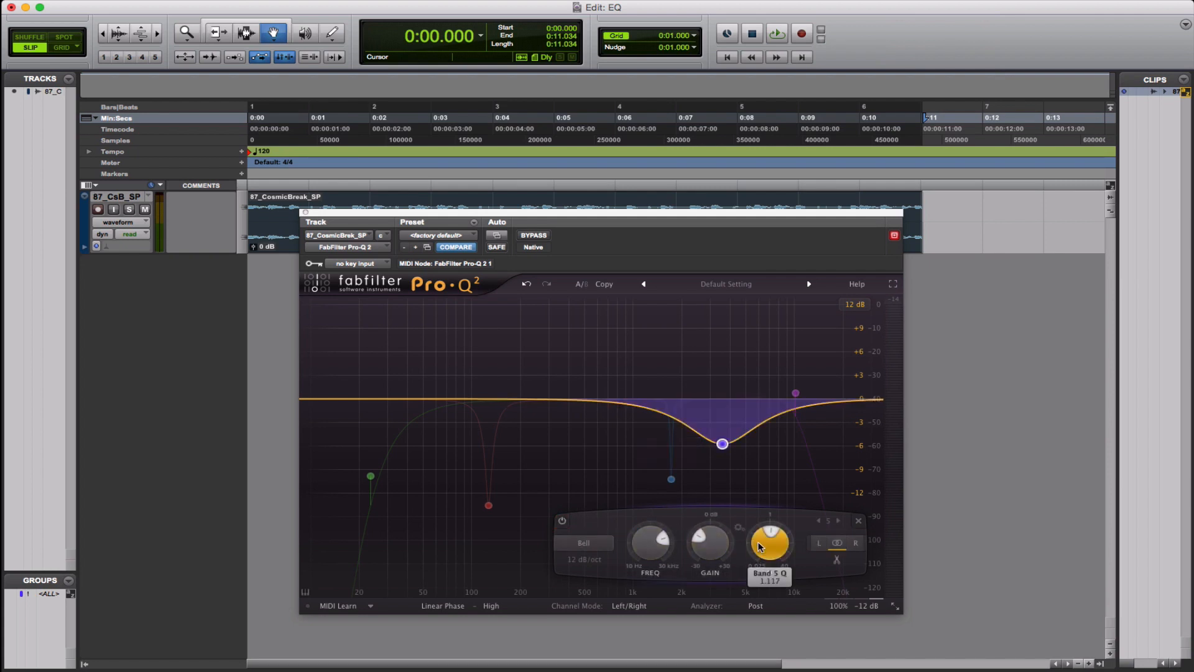
drag(763, 540, 762, 529)
scroll(762, 529, down, 3)
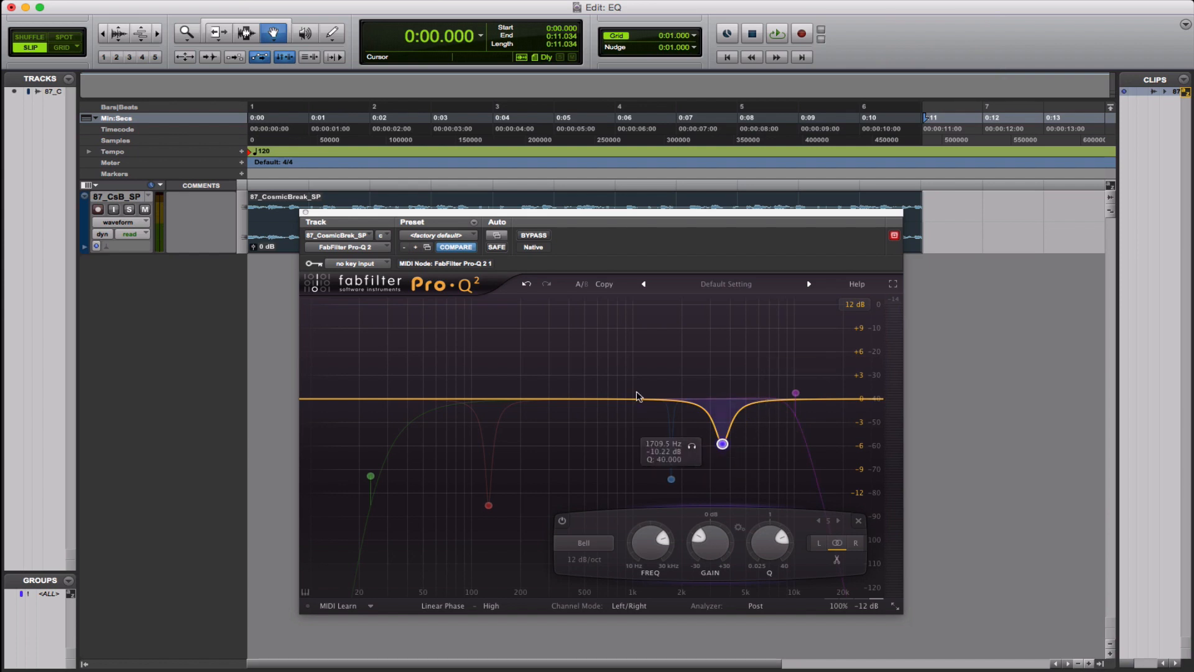
mouse_move(705, 545)
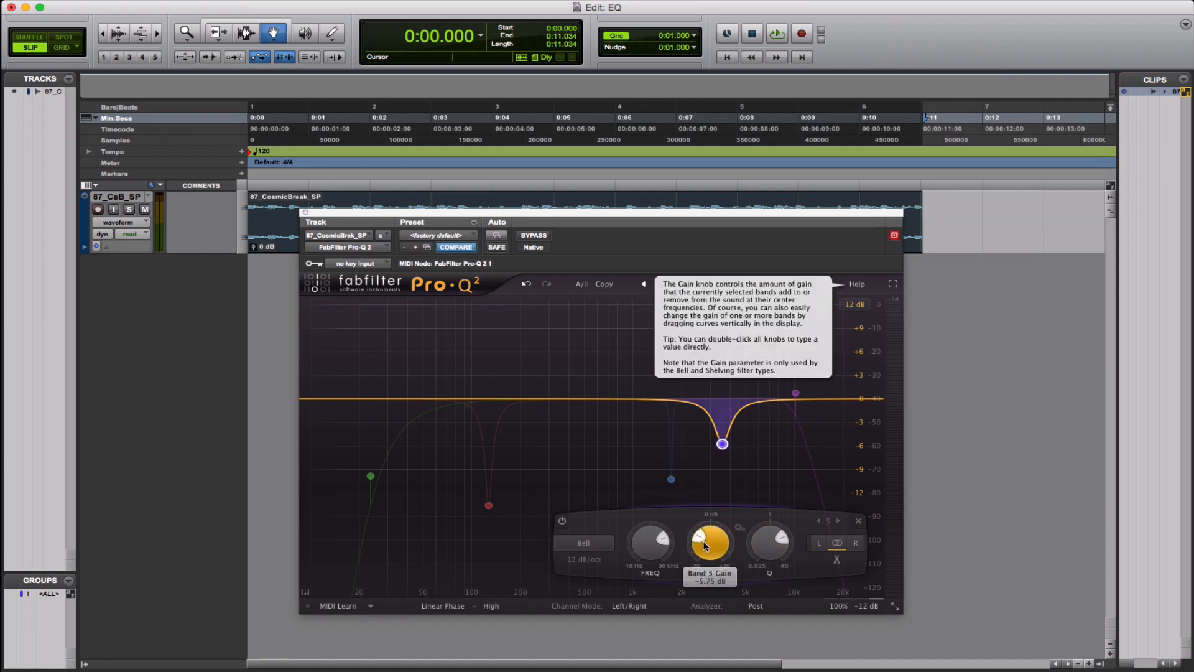
scroll(702, 541, up, 4)
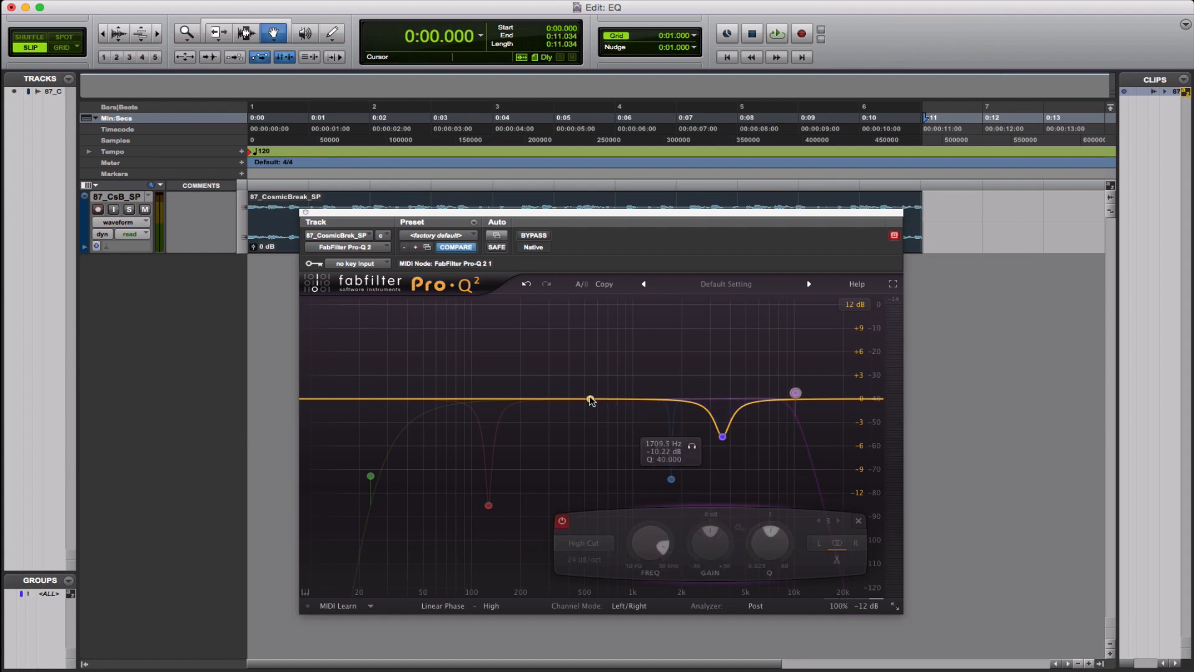
Step: Add a bell band near 530 Hz with about +4.1 dB gain and a narrow Q of about 21
drag(591, 400, 591, 369)
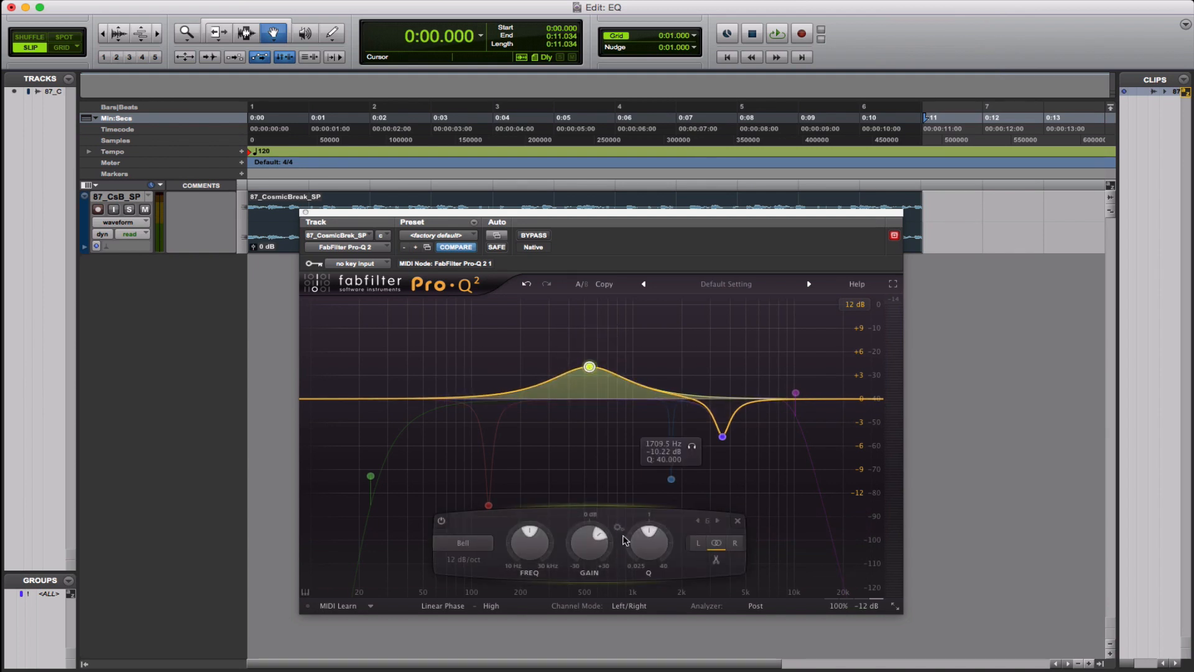
drag(648, 540, 676, 465)
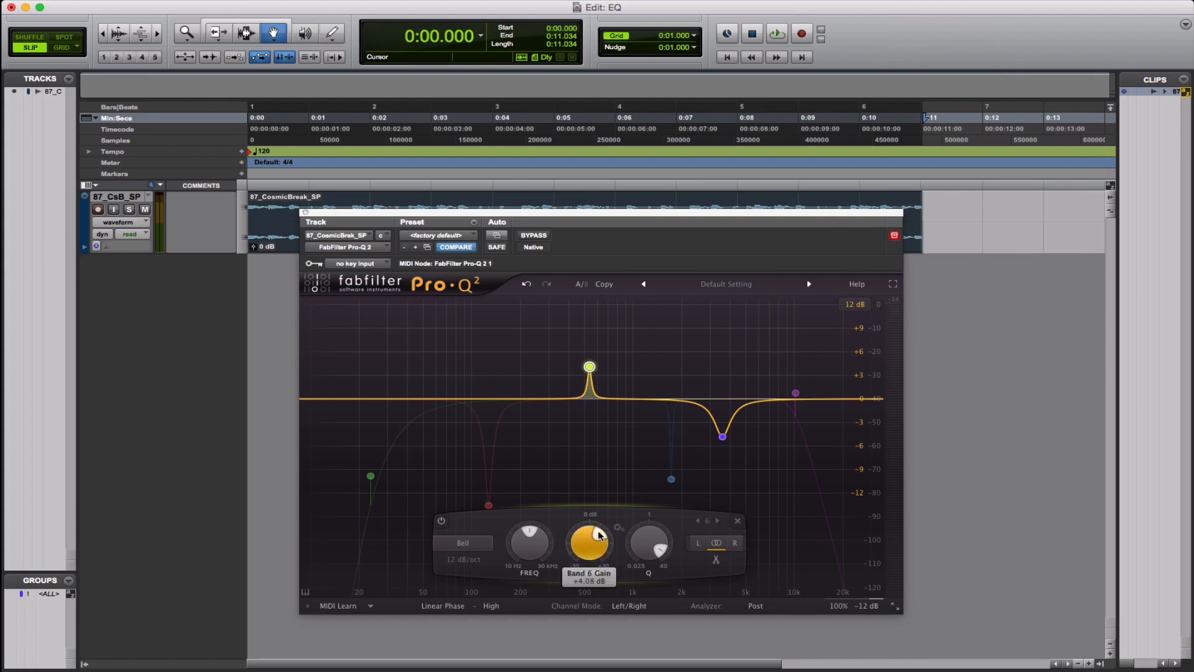
mouse_move(599, 535)
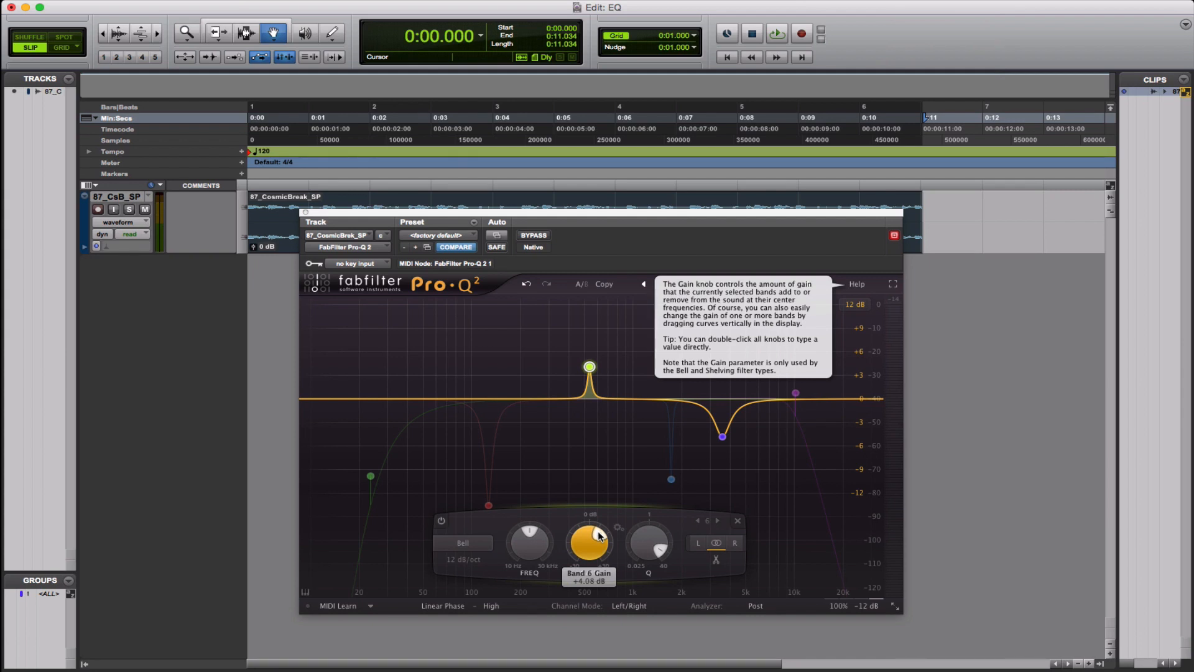
Step: Move the new bell band to about 756 Hz and try boosts of +30 dB and about +15 dB
drag(599, 535, 573, 613)
drag(536, 553, 532, 552)
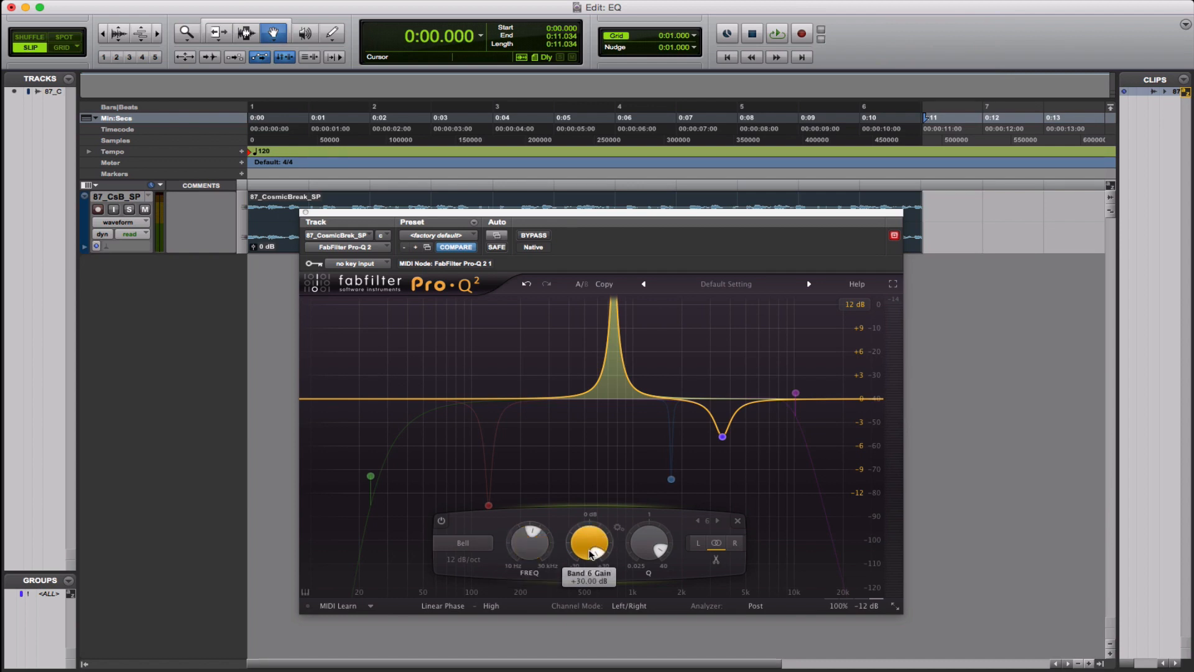
mouse_move(590, 553)
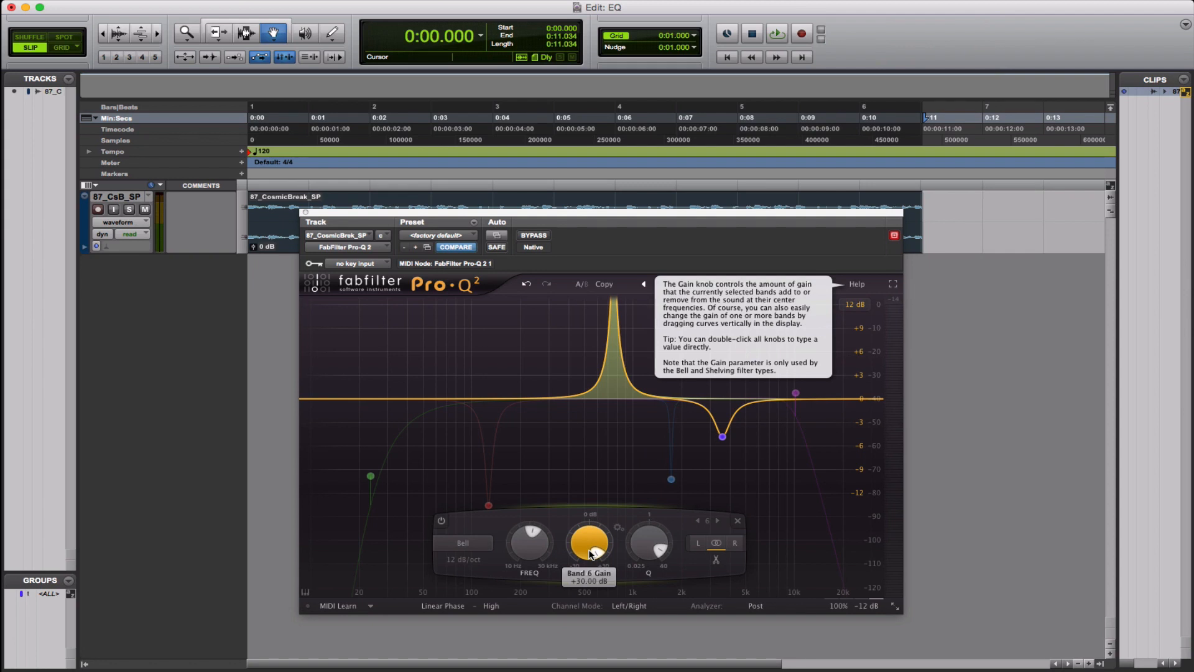
mouse_move(589, 553)
mouse_down()
mouse_move(583, 580)
mouse_move(594, 560)
mouse_up()
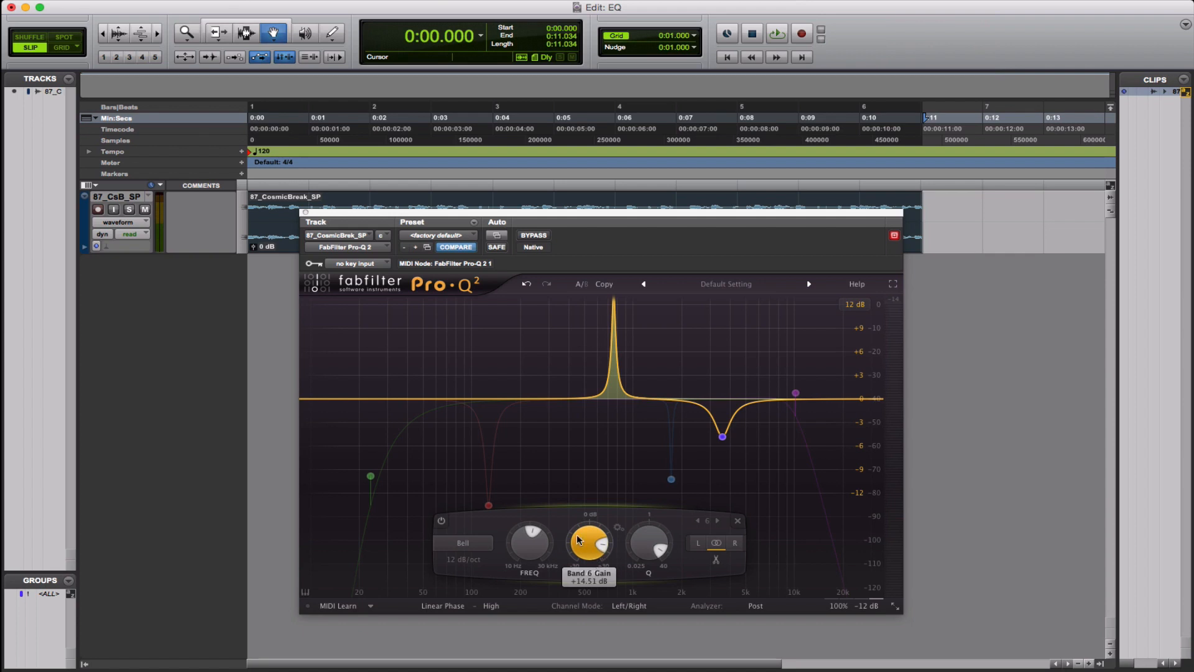
drag(599, 546, 588, 539)
scroll(528, 538, up, 1)
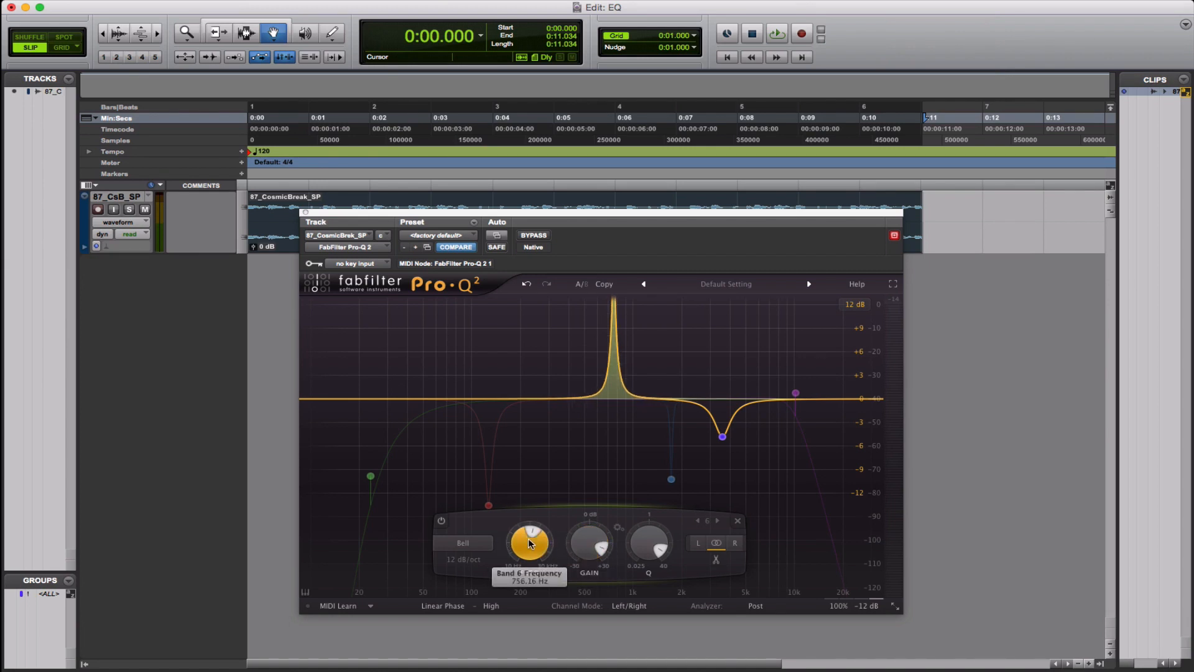
Step: Turn the boosted bell band into a cut of about -10.2 dB
mouse_move(589, 540)
mouse_down()
mouse_move(584, 614)
mouse_move(594, 552)
mouse_up()
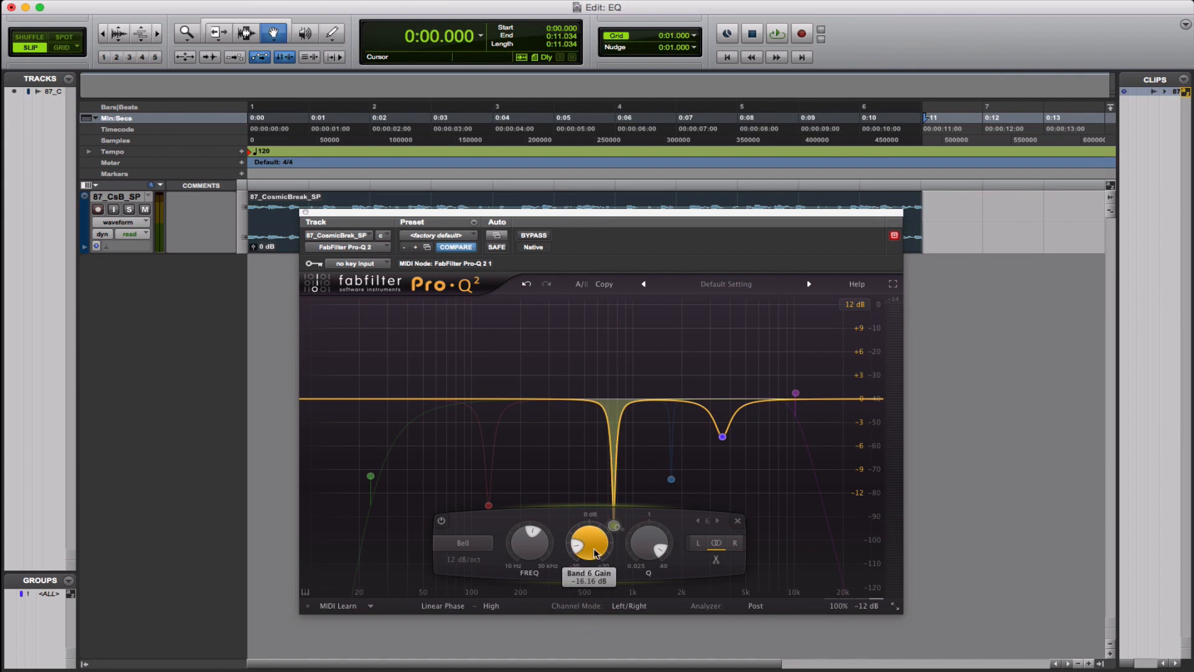
drag(594, 552, 567, 595)
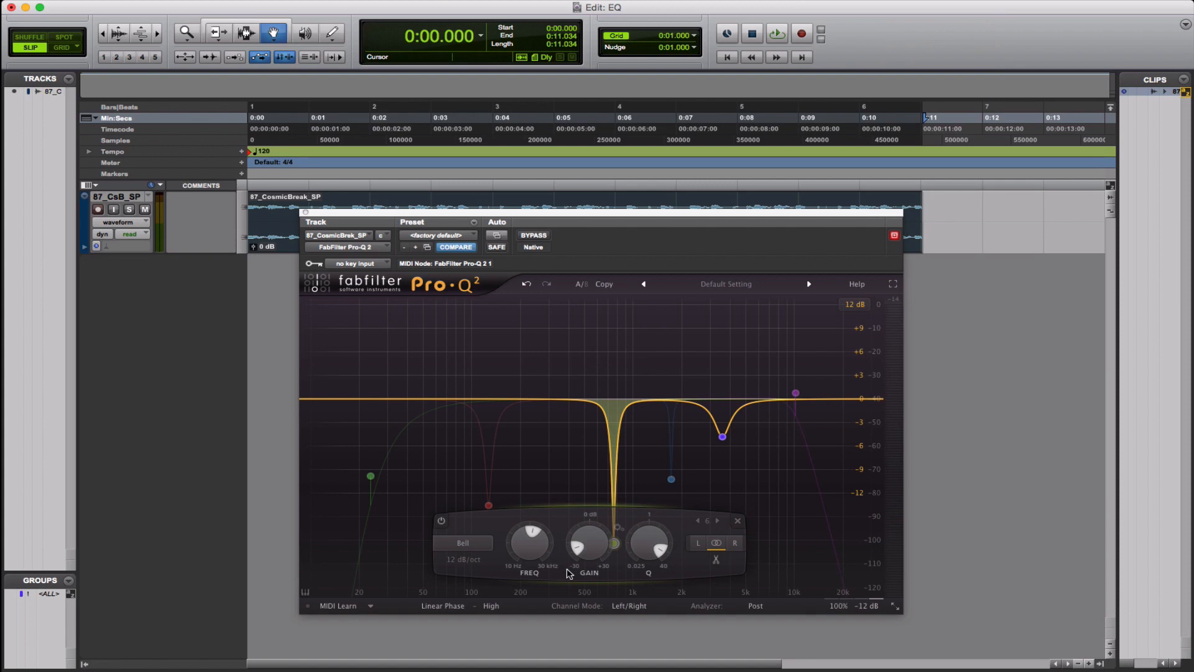
drag(576, 550, 577, 541)
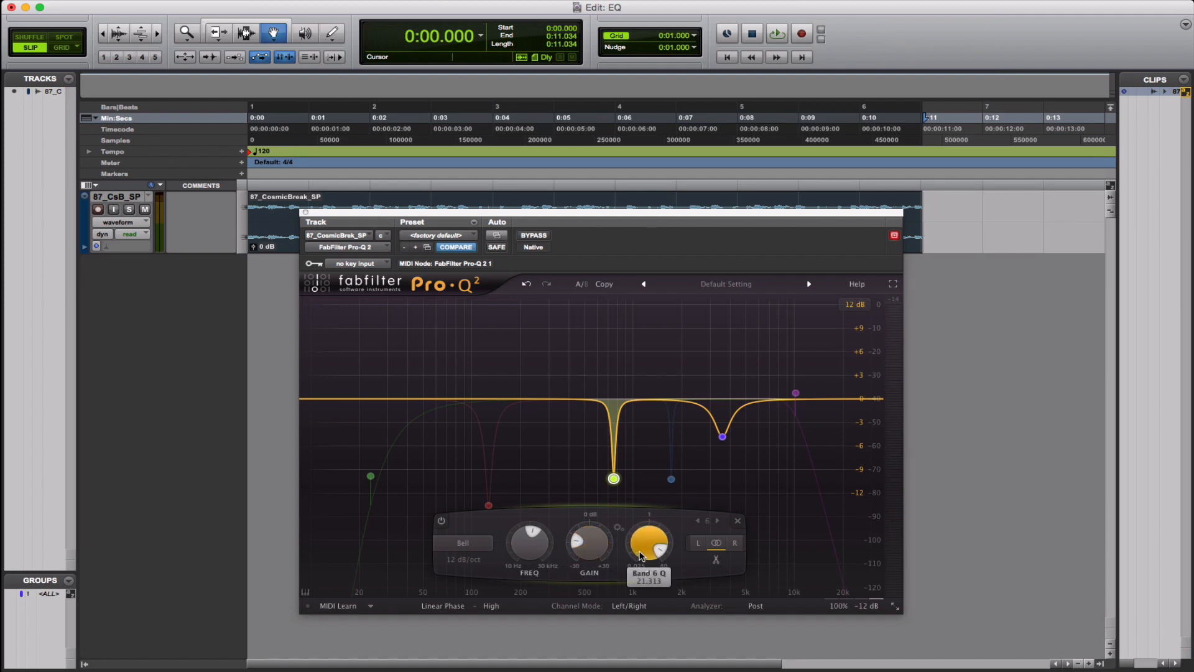
Step: Widen the new cut to a Q of about 8.3 and move its frequency down to about 501 Hz
mouse_move(641, 567)
mouse_down()
mouse_move(636, 578)
mouse_move(654, 530)
mouse_move(643, 564)
mouse_up()
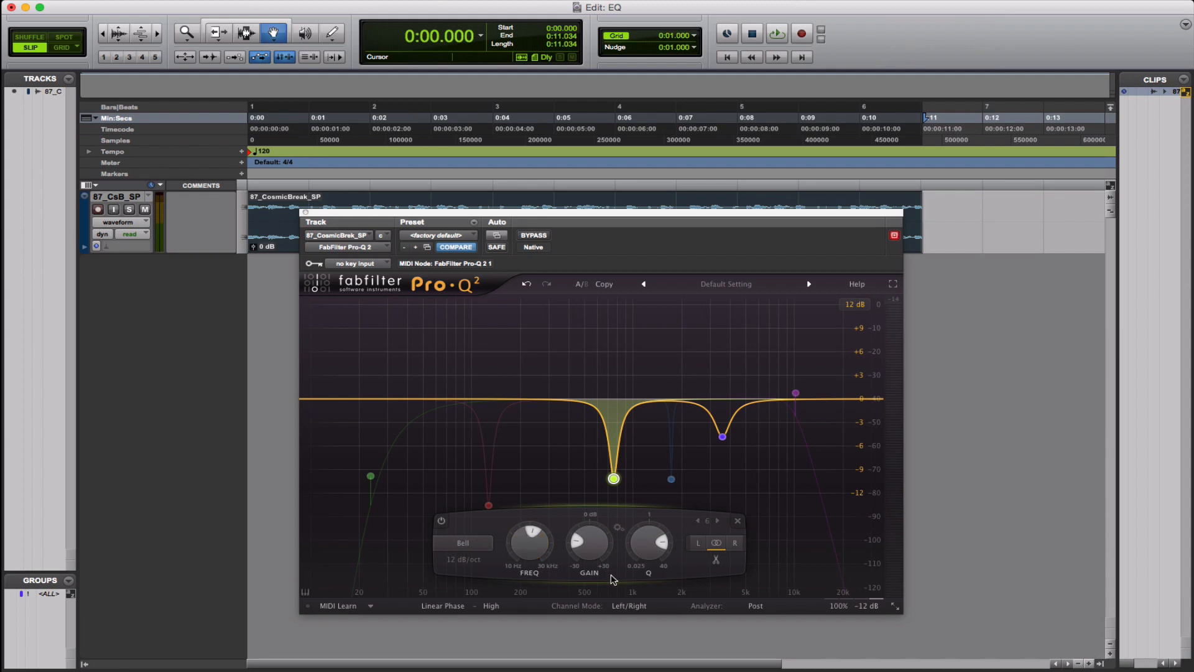
mouse_move(529, 547)
drag(528, 547, 526, 559)
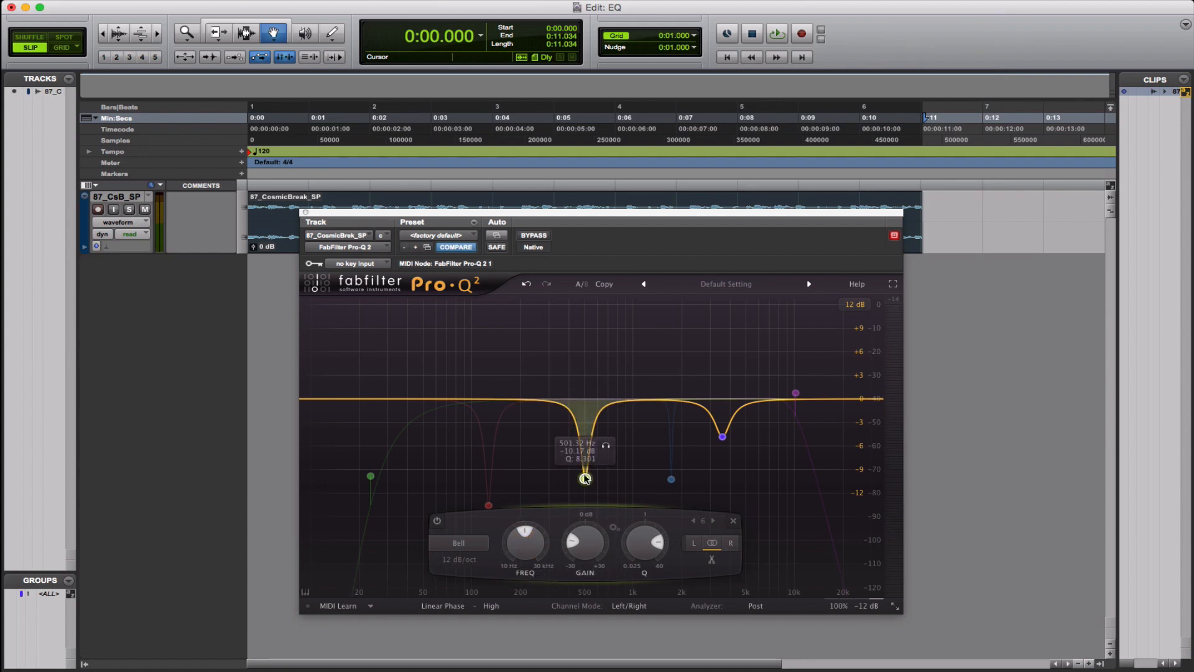
mouse_move(637, 535)
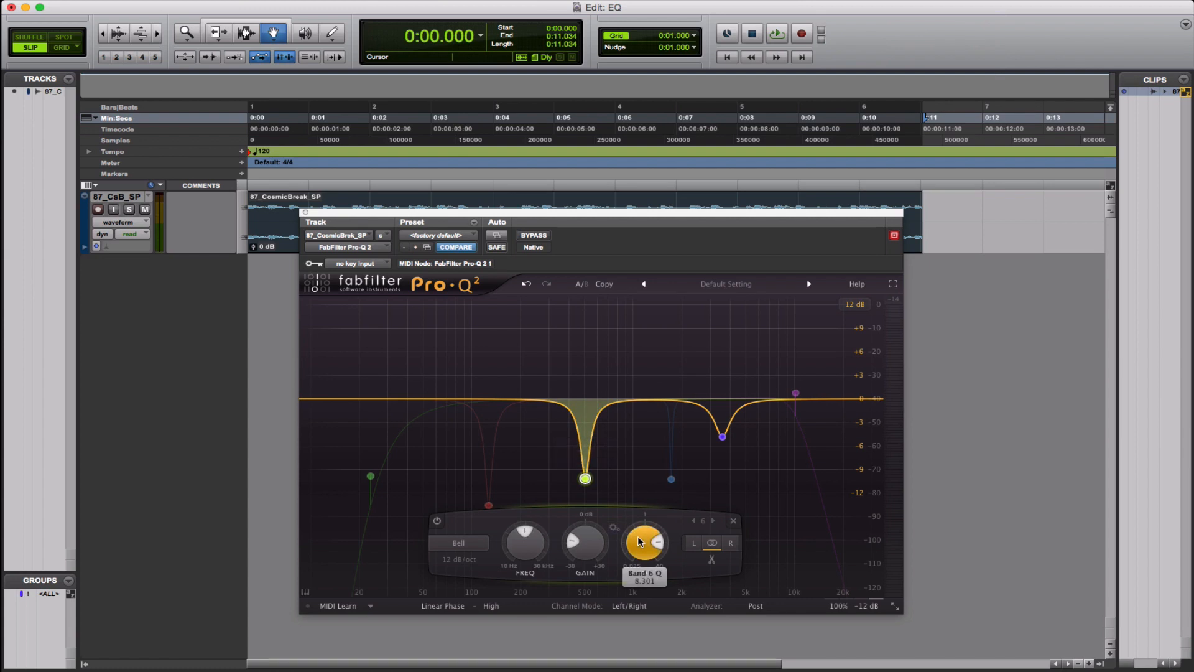